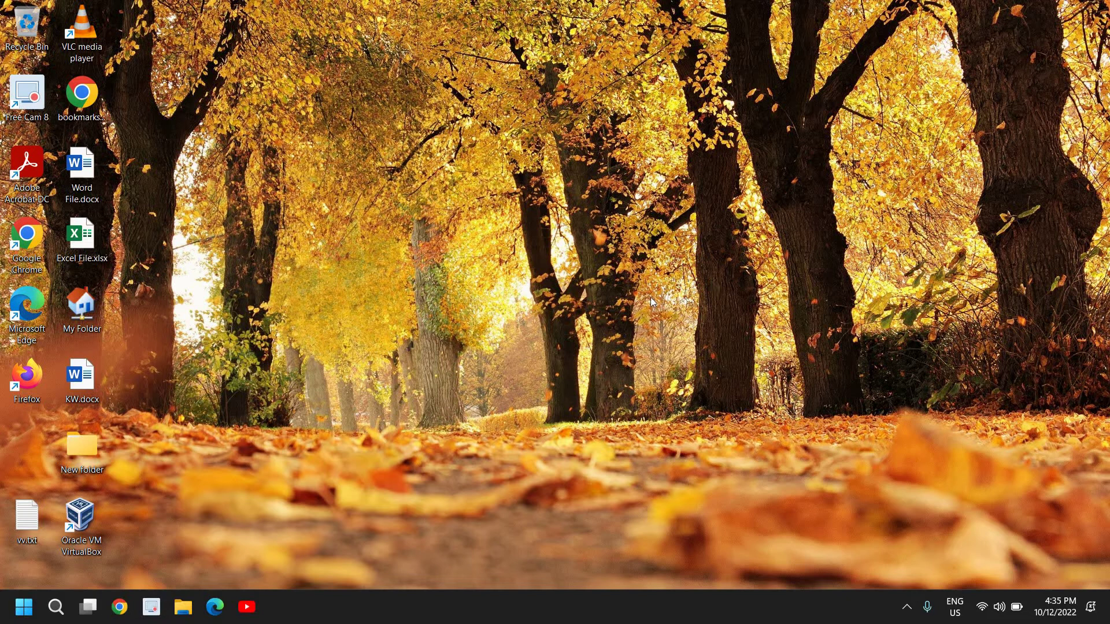
Step: Launch Edge from the taskbar and run a Google search for 'mobile'
{"action": "left_click", "coordinate": [215, 606]}
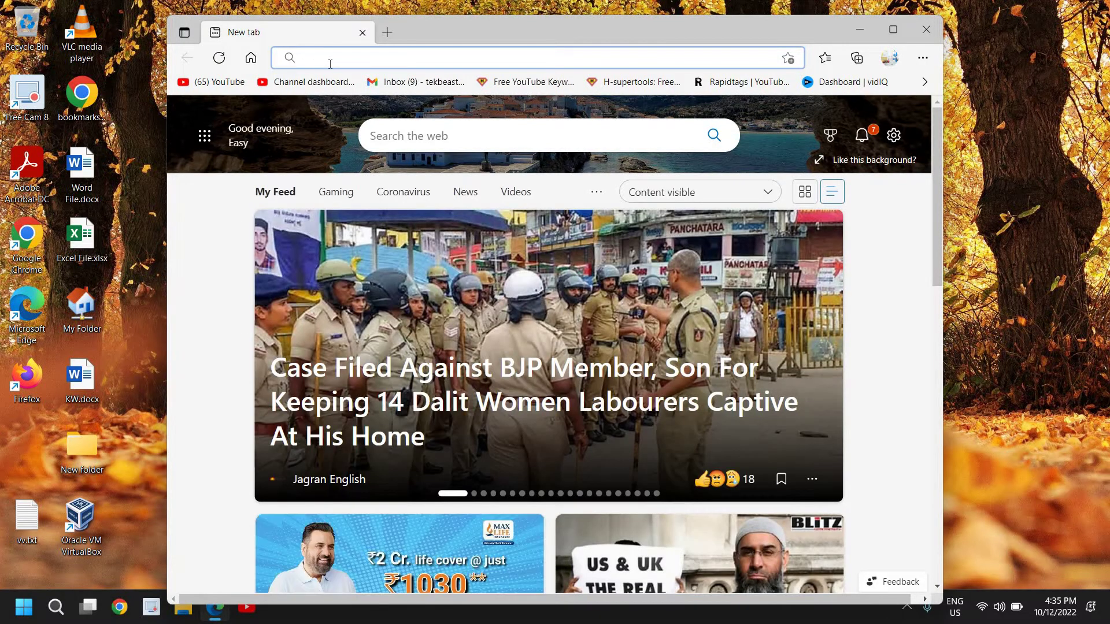
{"action": "type", "text": "mobile"}
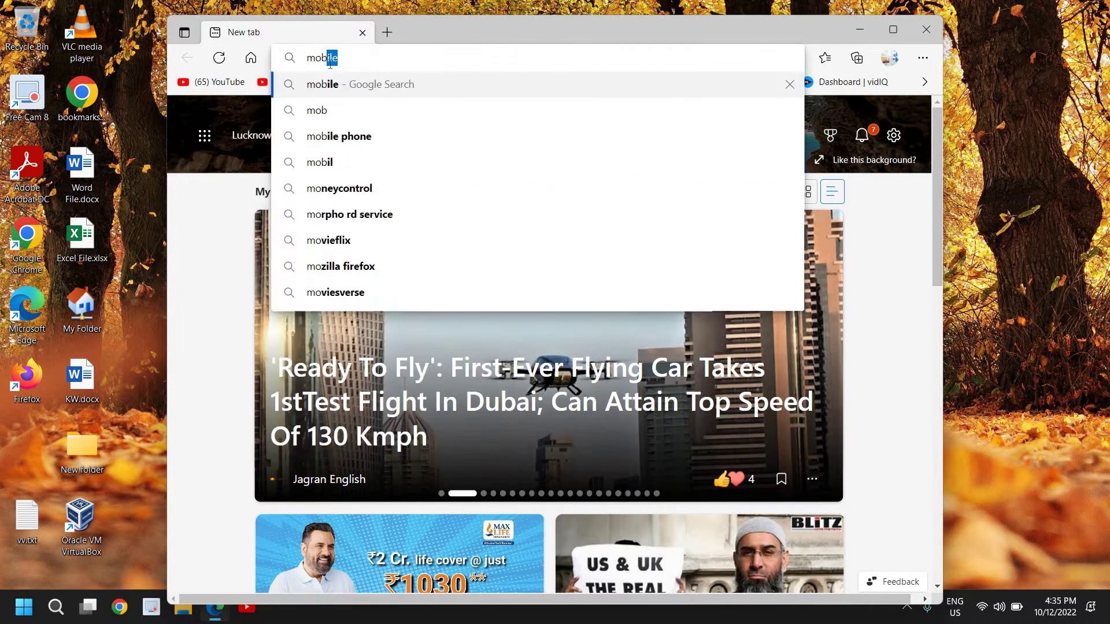
{"action": "key", "text": "Return"}
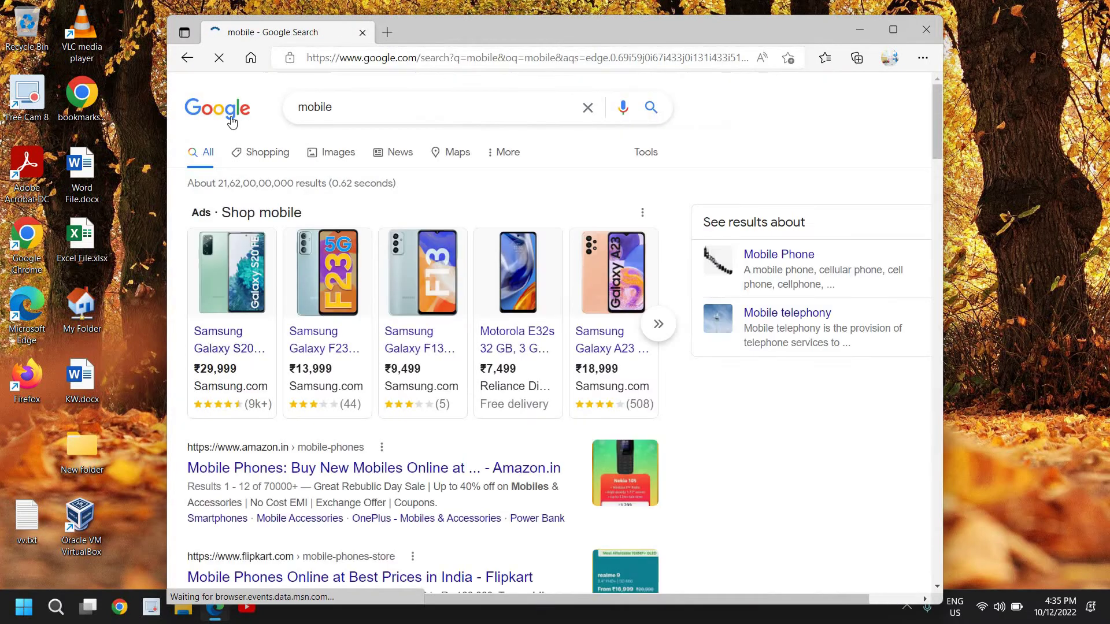
{"action": "scroll", "coordinate": [432, 335], "scroll_direction": "down", "scroll_amount": 8}
{"action": "scroll", "coordinate": [433, 334], "scroll_direction": "down", "scroll_amount": 3}
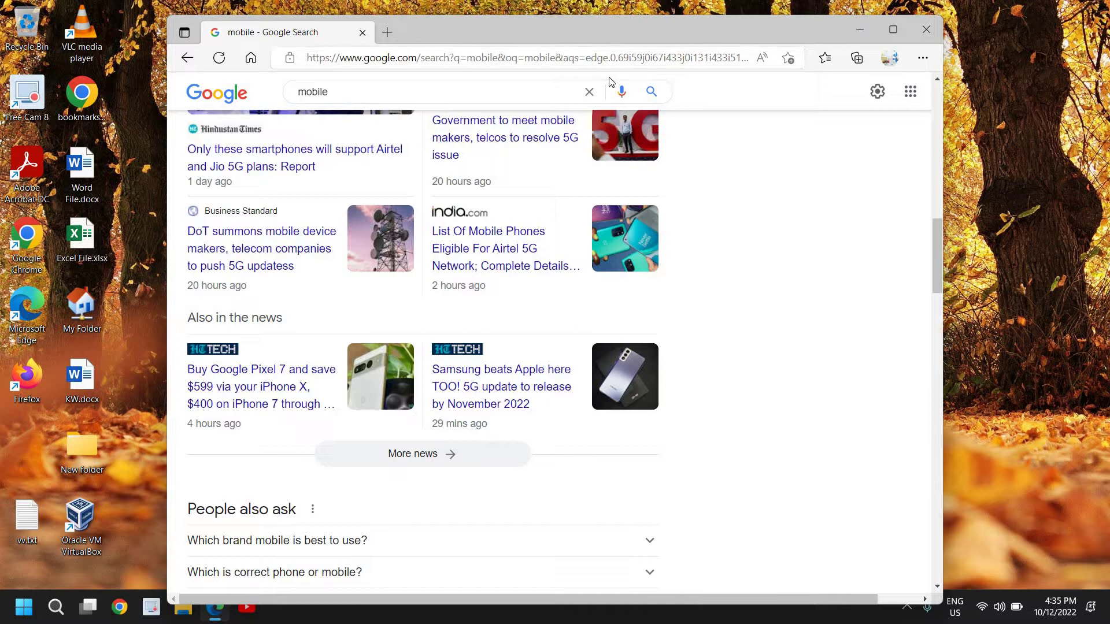
Step: Go to Edge Settings via the three-dots menu
{"action": "left_click", "coordinate": [924, 61]}
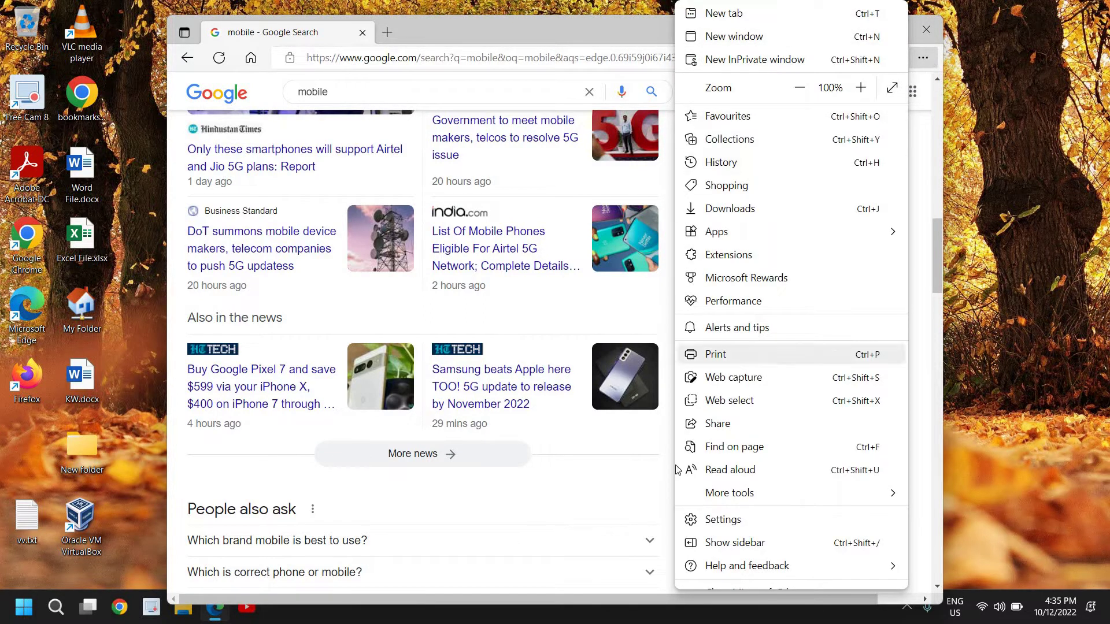
{"action": "left_click", "coordinate": [724, 526]}
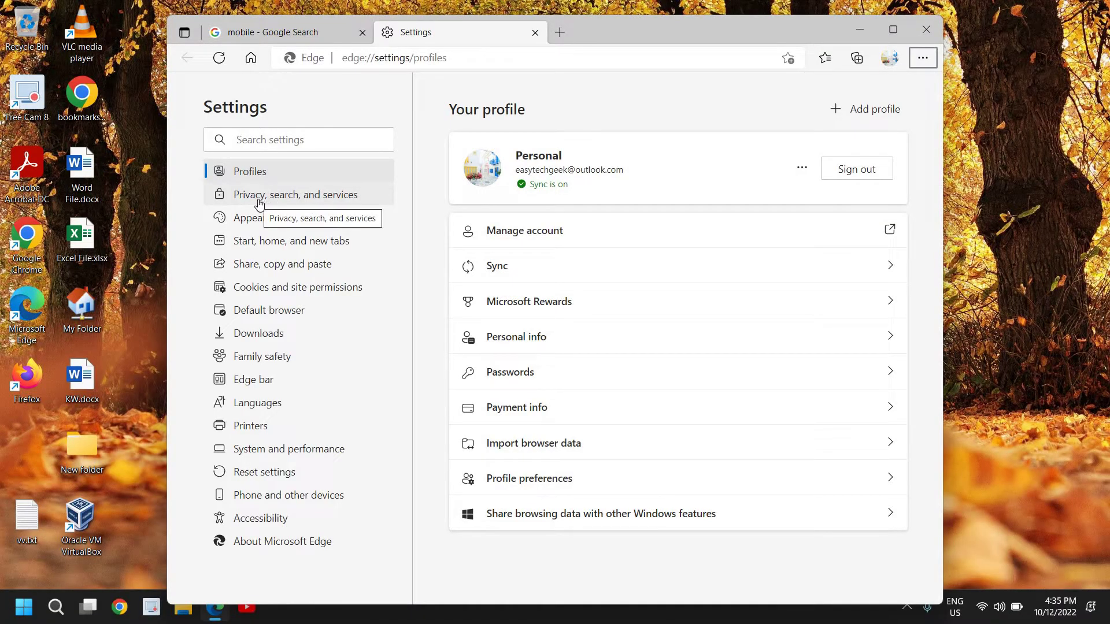
Step: Show the Privacy, search, and services settings with the window maximized
{"action": "left_click", "coordinate": [258, 199]}
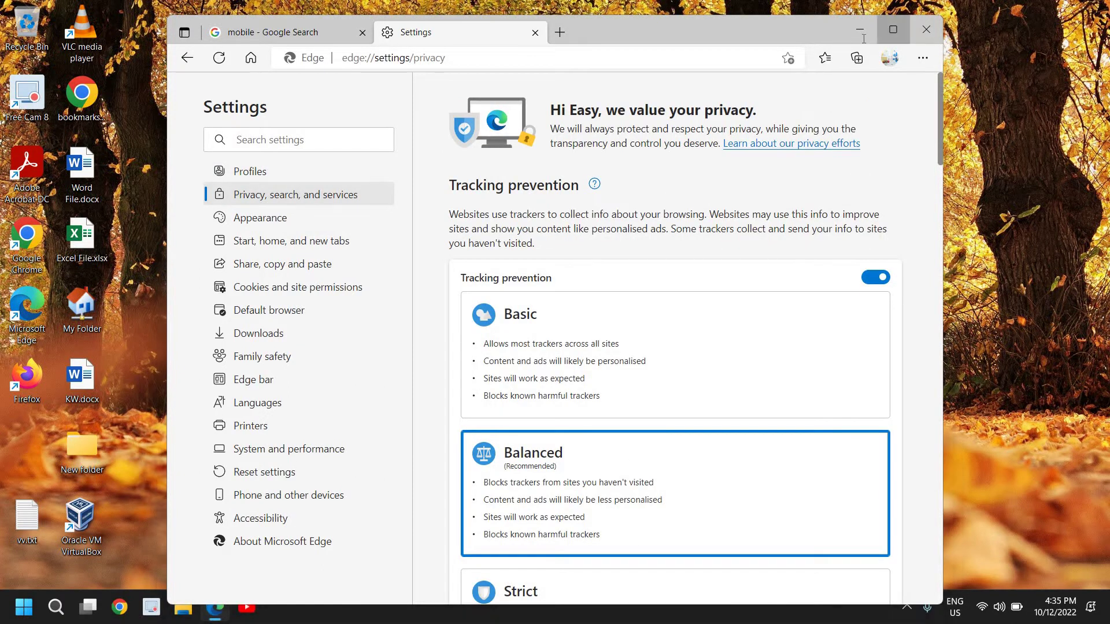
{"action": "left_click", "coordinate": [891, 31]}
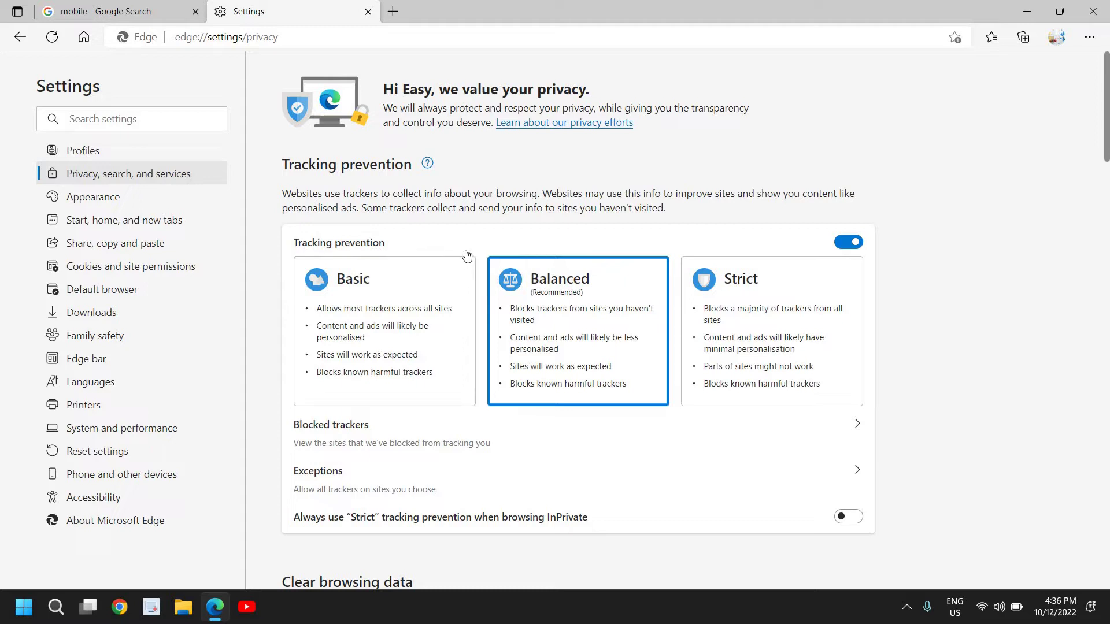
{"action": "scroll", "coordinate": [786, 250], "scroll_direction": "down", "scroll_amount": 1}
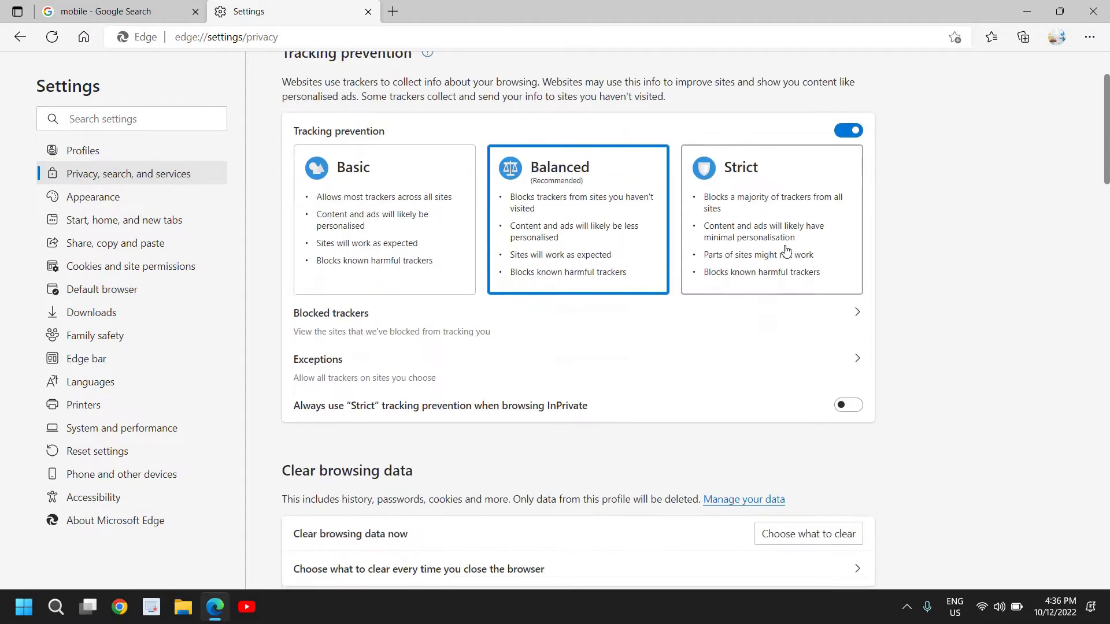
{"action": "scroll", "coordinate": [786, 251], "scroll_direction": "down", "scroll_amount": 2}
{"action": "scroll", "coordinate": [785, 250], "scroll_direction": "down", "scroll_amount": 1}
{"action": "scroll", "coordinate": [786, 250], "scroll_direction": "down", "scroll_amount": 1}
{"action": "scroll", "coordinate": [786, 251], "scroll_direction": "up", "scroll_amount": 4}
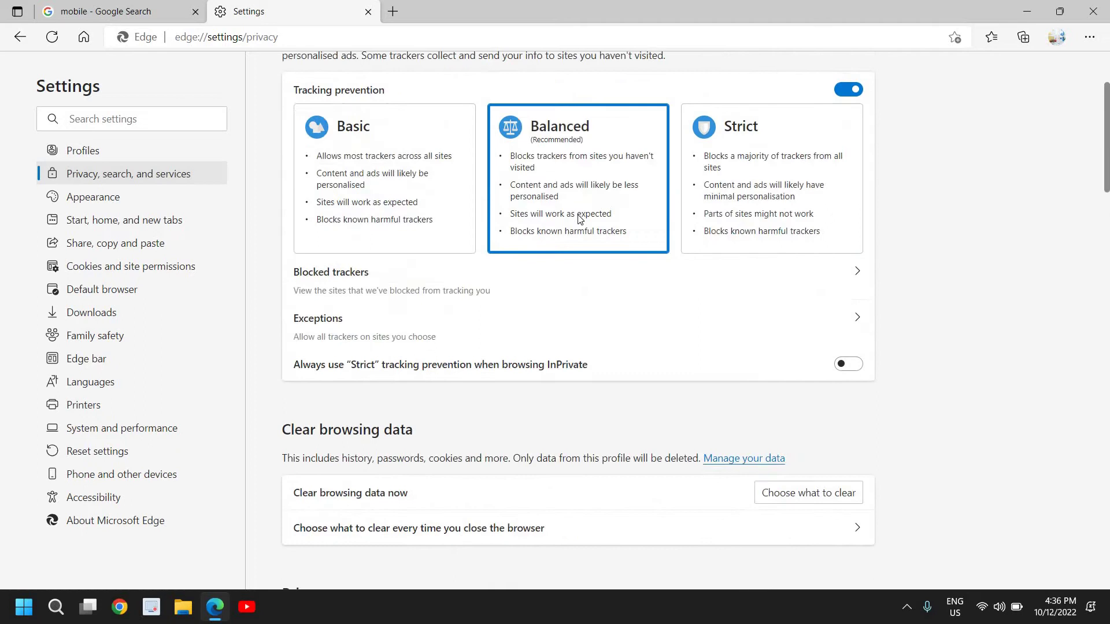
{"action": "scroll", "coordinate": [579, 219], "scroll_direction": "up", "scroll_amount": 2}
{"action": "scroll", "coordinate": [745, 408], "scroll_direction": "down", "scroll_amount": 1}
{"action": "scroll", "coordinate": [755, 401], "scroll_direction": "down", "scroll_amount": 5}
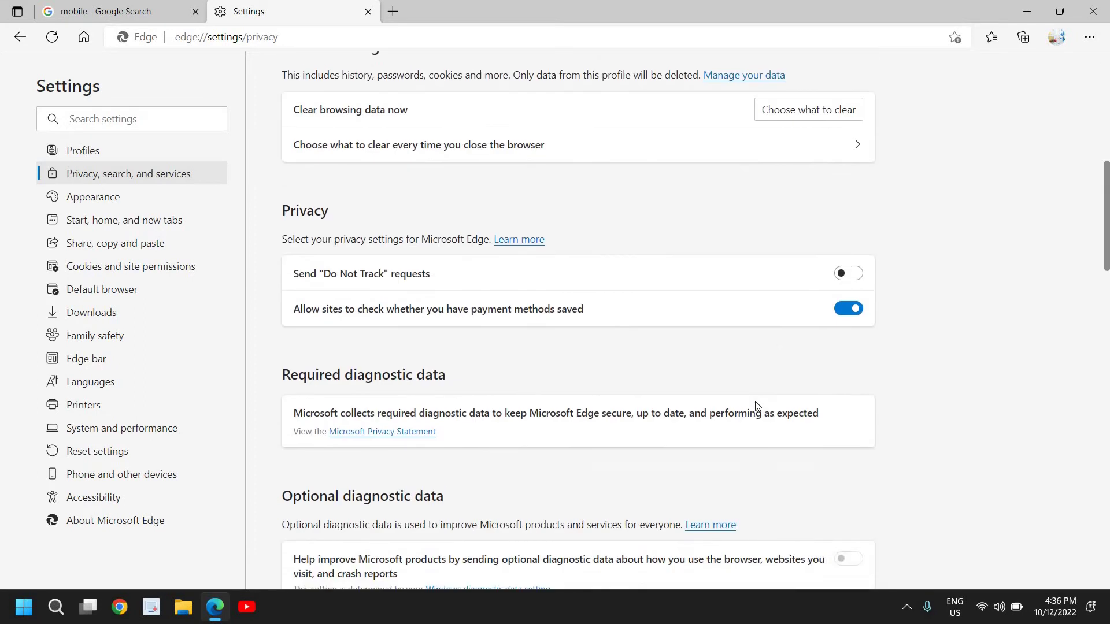
{"action": "scroll", "coordinate": [755, 401], "scroll_direction": "down", "scroll_amount": 5}
{"action": "scroll", "coordinate": [755, 401], "scroll_direction": "down", "scroll_amount": 2}
{"action": "scroll", "coordinate": [756, 401], "scroll_direction": "down", "scroll_amount": 4}
{"action": "scroll", "coordinate": [755, 401], "scroll_direction": "down", "scroll_amount": 4}
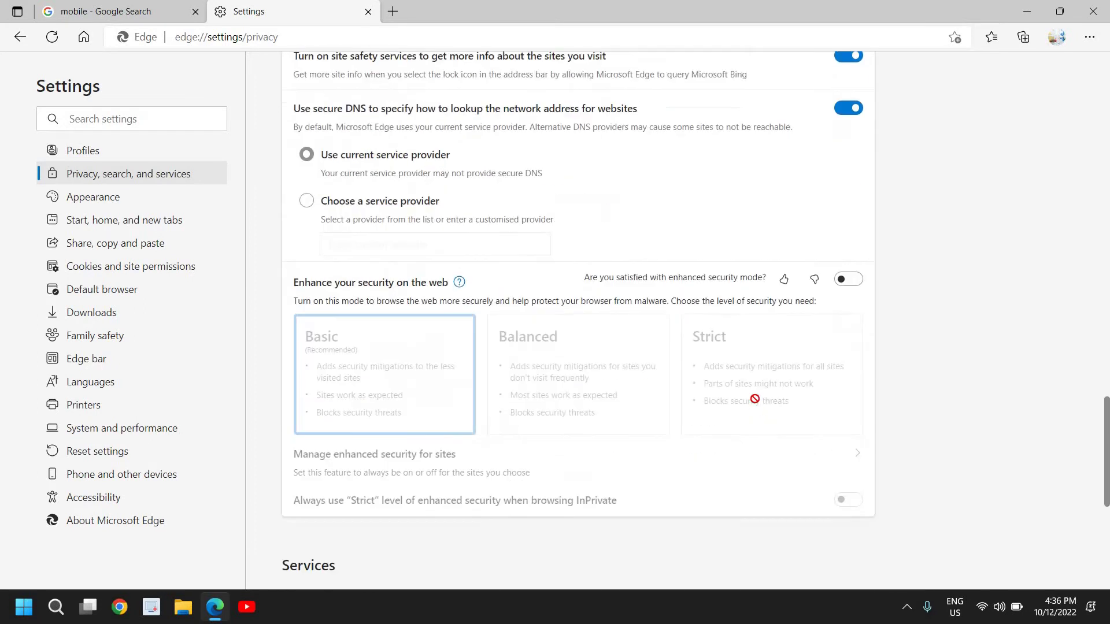
{"action": "scroll", "coordinate": [754, 399], "scroll_direction": "down", "scroll_amount": 4}
{"action": "scroll", "coordinate": [755, 400], "scroll_direction": "down", "scroll_amount": 4}
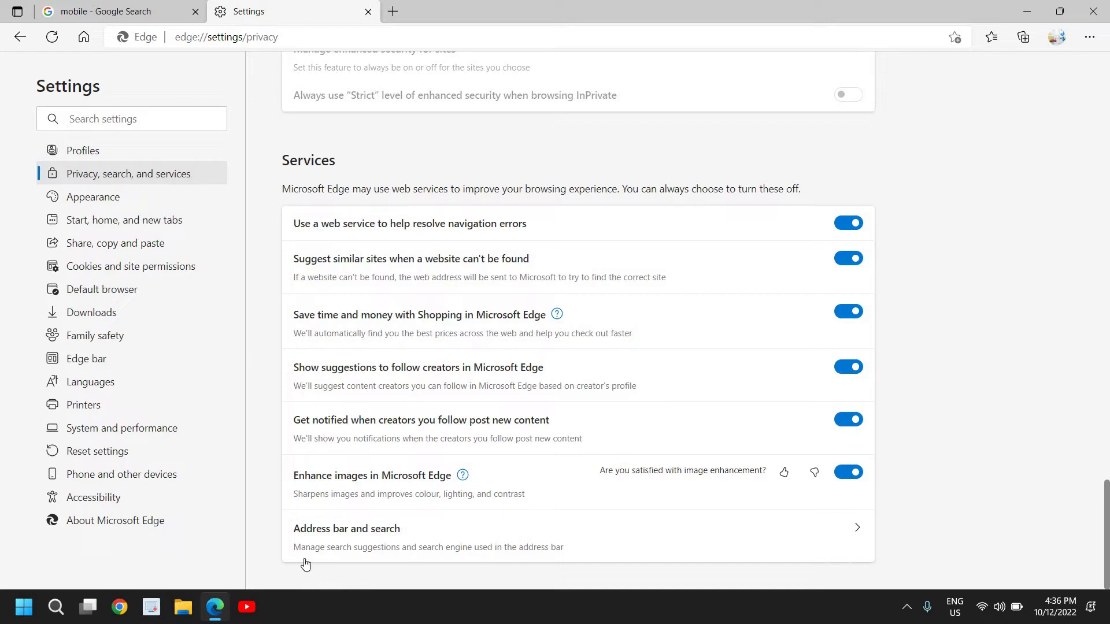
Step: In Address bar and search settings, keep Google (Default) as the address bar search engine
{"action": "left_click", "coordinate": [402, 532]}
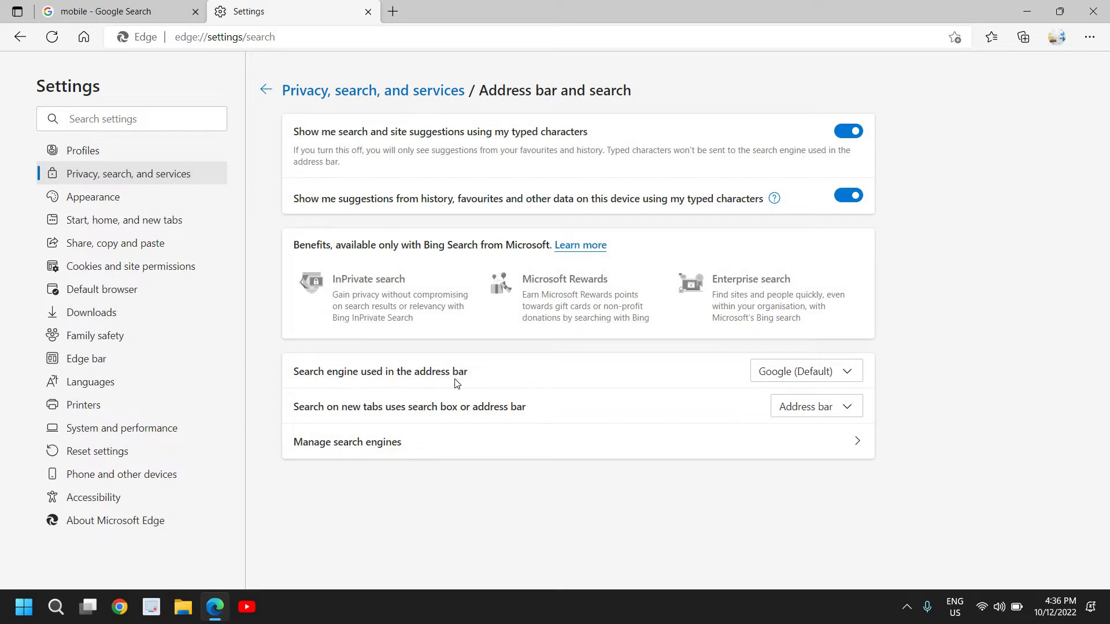
{"action": "left_click", "coordinate": [798, 373]}
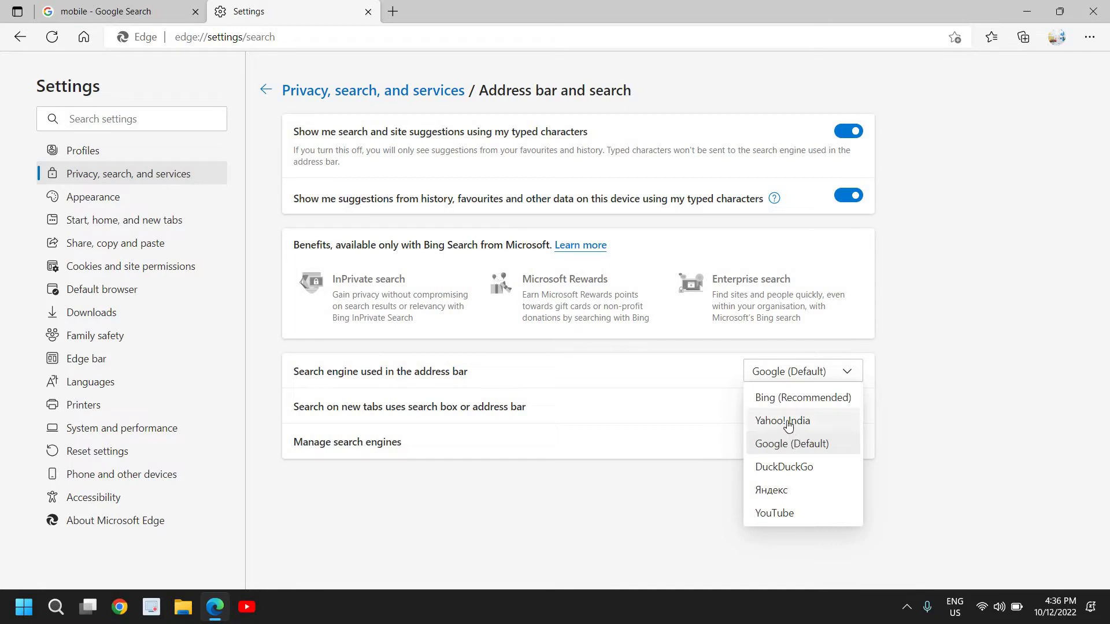
{"action": "left_click", "coordinate": [773, 445]}
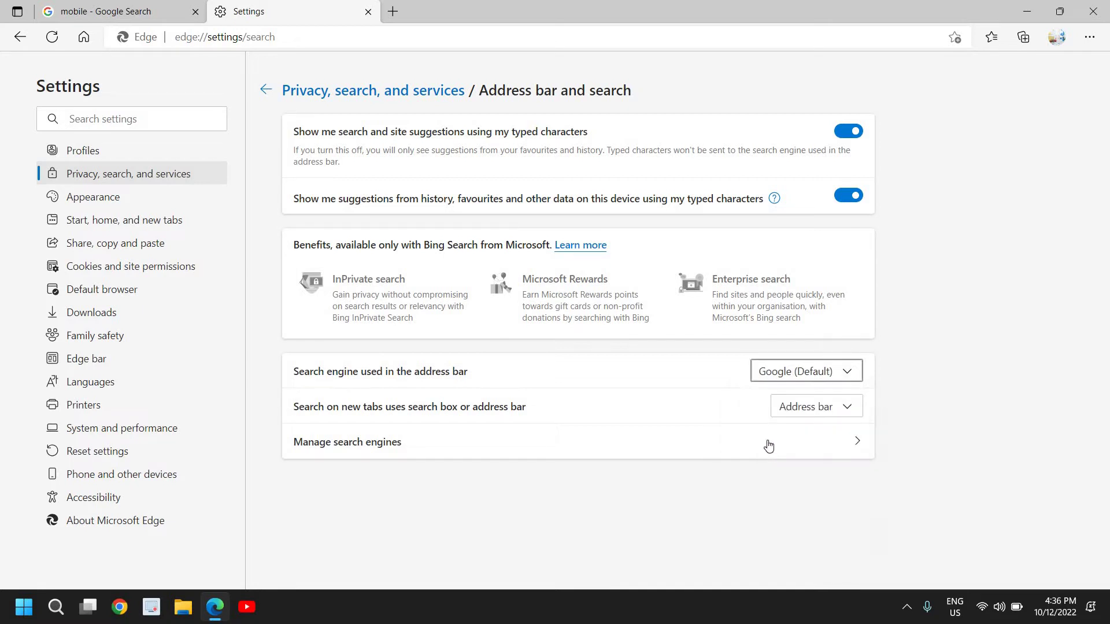
{"action": "left_click", "coordinate": [837, 373]}
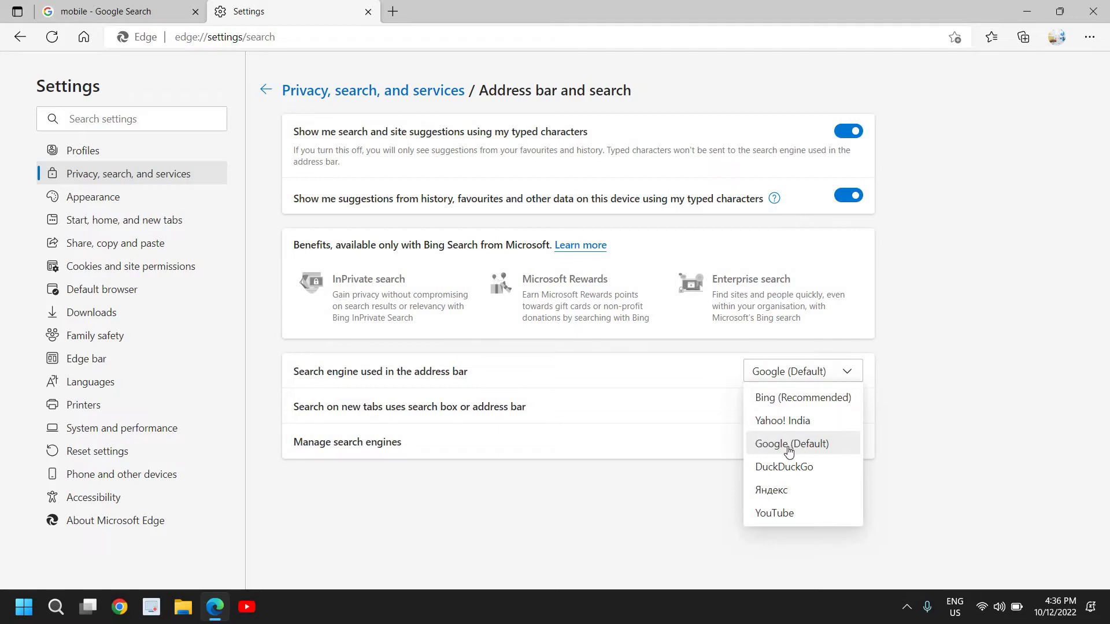
{"action": "left_click", "coordinate": [823, 446]}
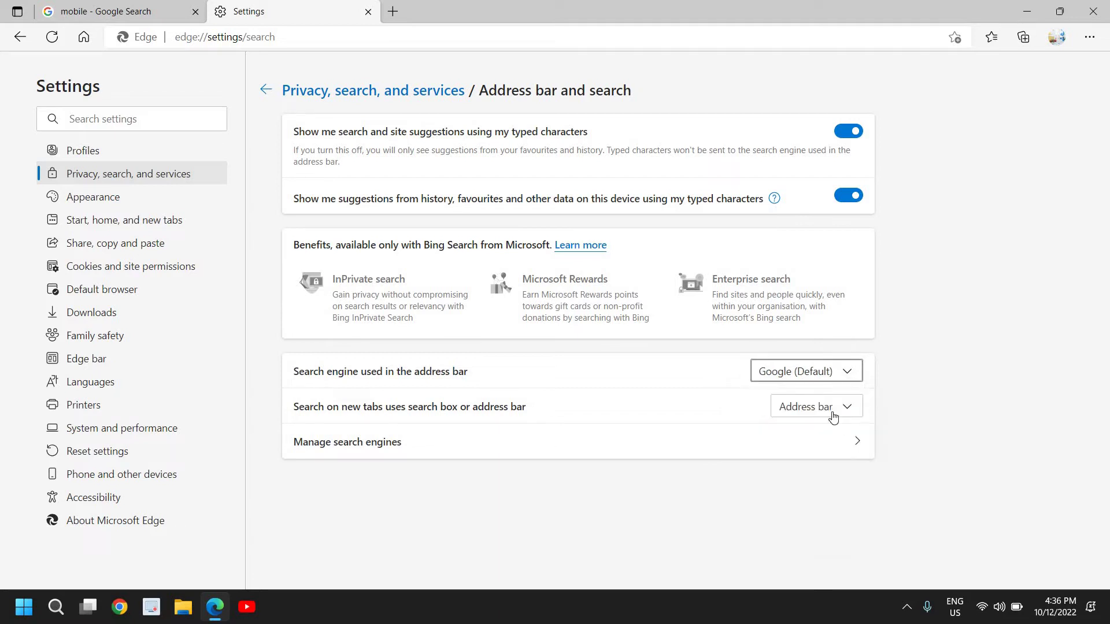
{"action": "left_click", "coordinate": [837, 448]}
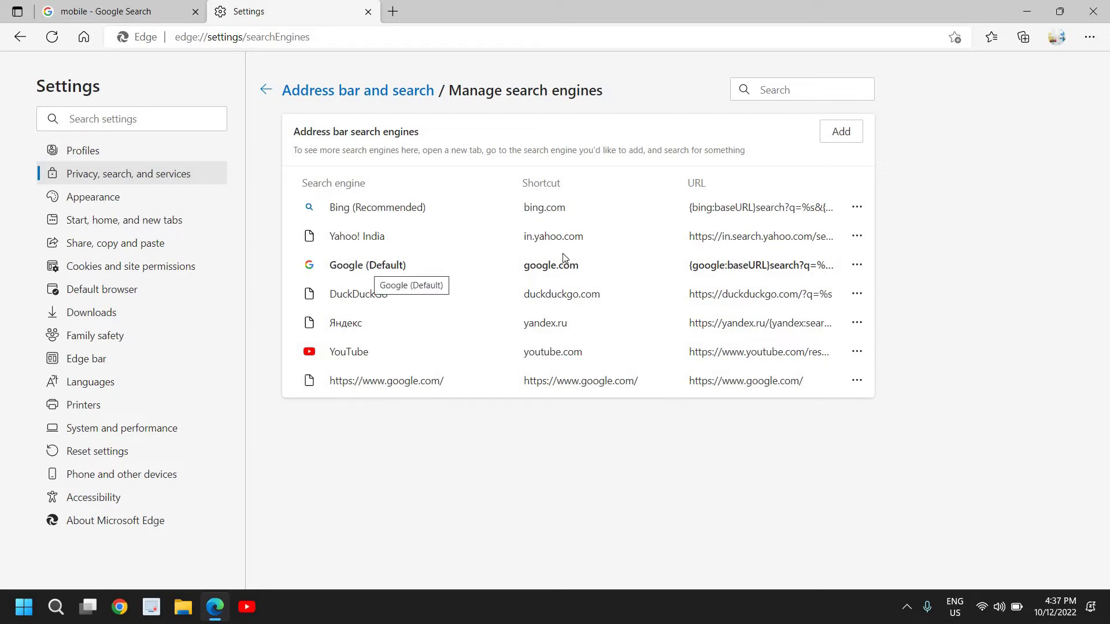
{"action": "left_click", "coordinate": [841, 132]}
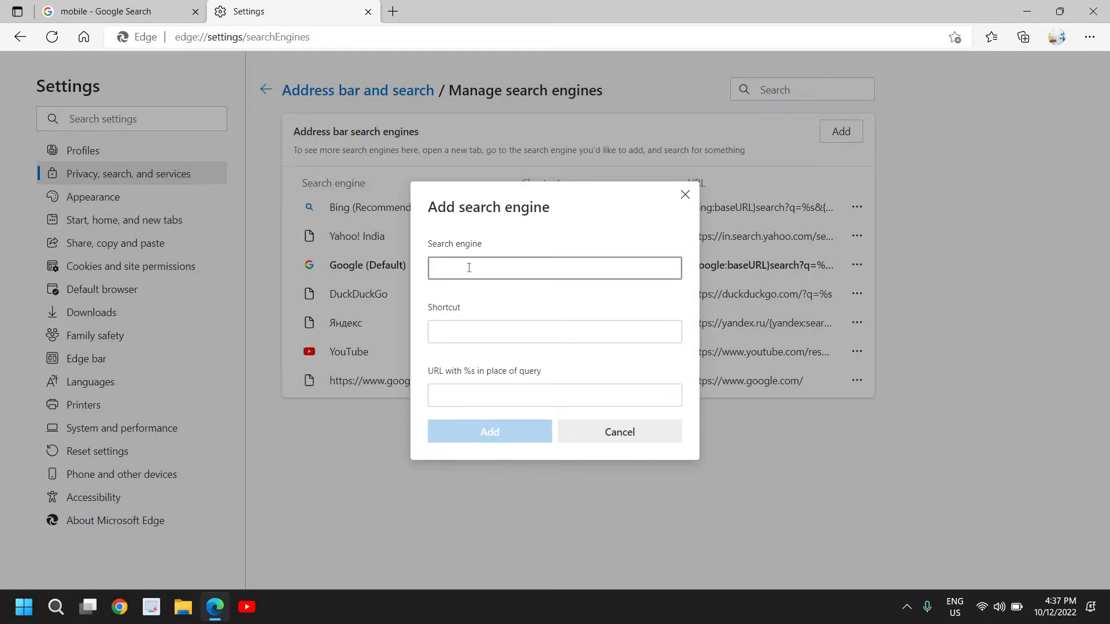
{"action": "left_click", "coordinate": [439, 329]}
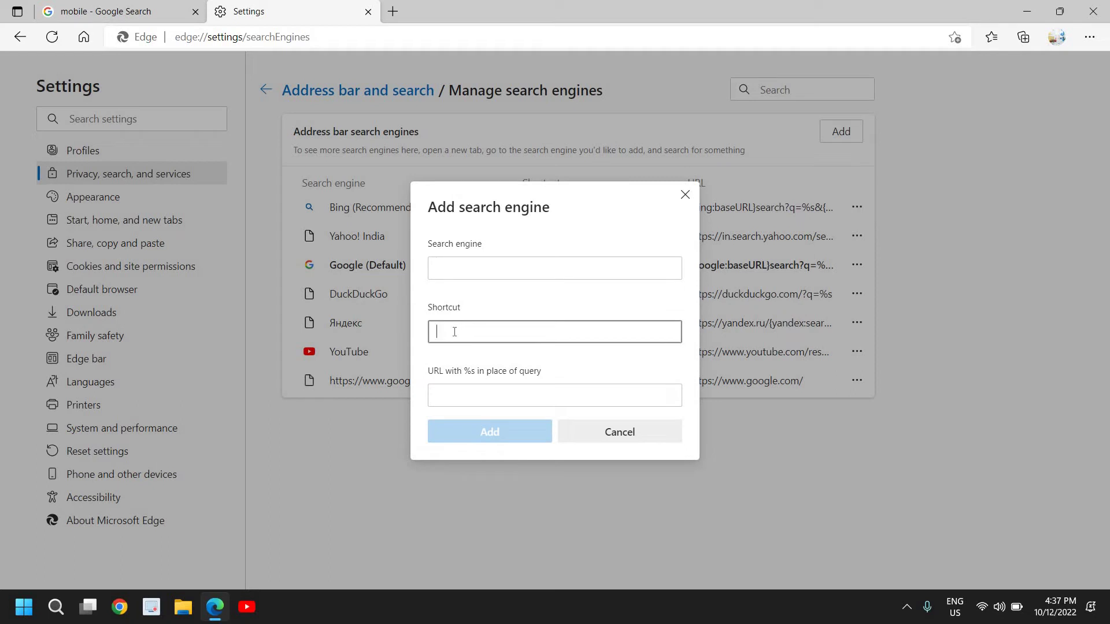
{"action": "left_click", "coordinate": [451, 397]}
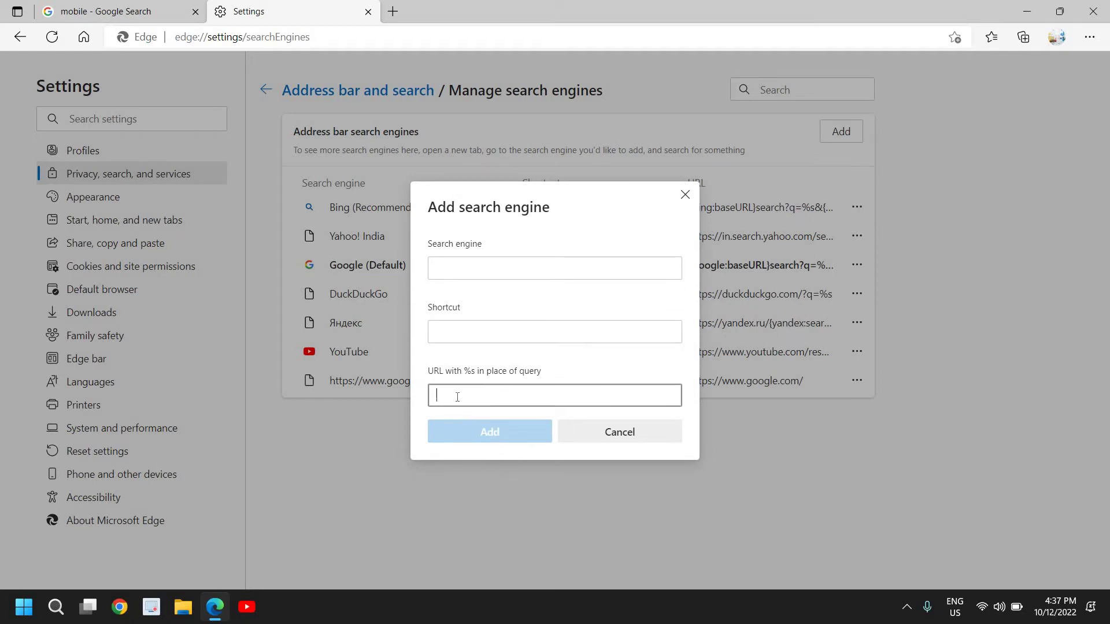
{"action": "left_click", "coordinate": [621, 432]}
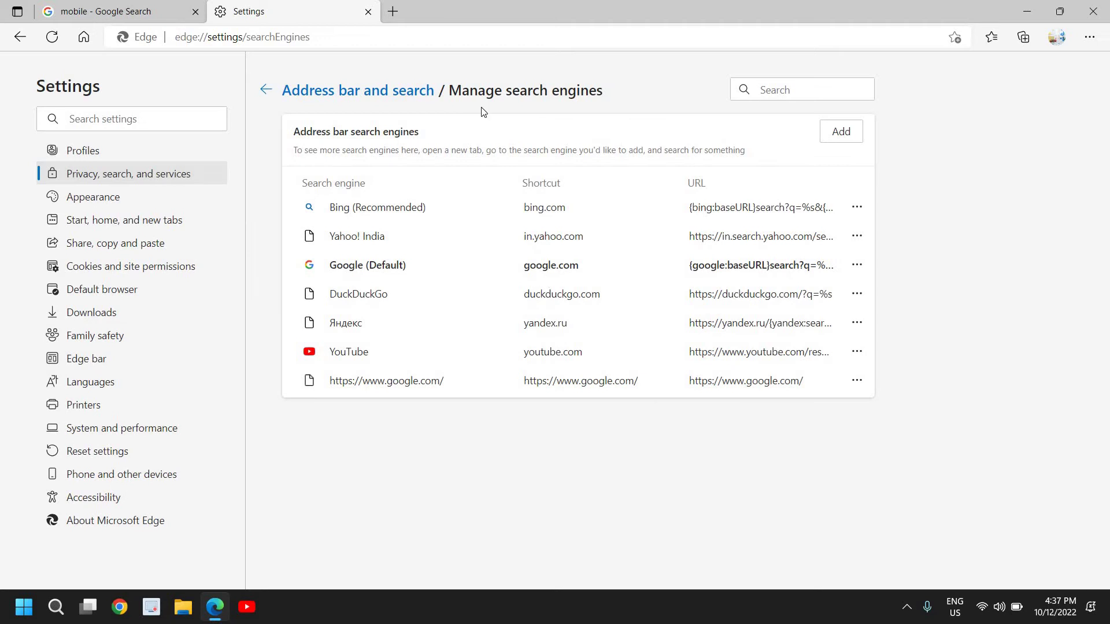
Step: Return to Address bar and search and list the available search engines, Google (Default) chosen
{"action": "left_click", "coordinate": [266, 89]}
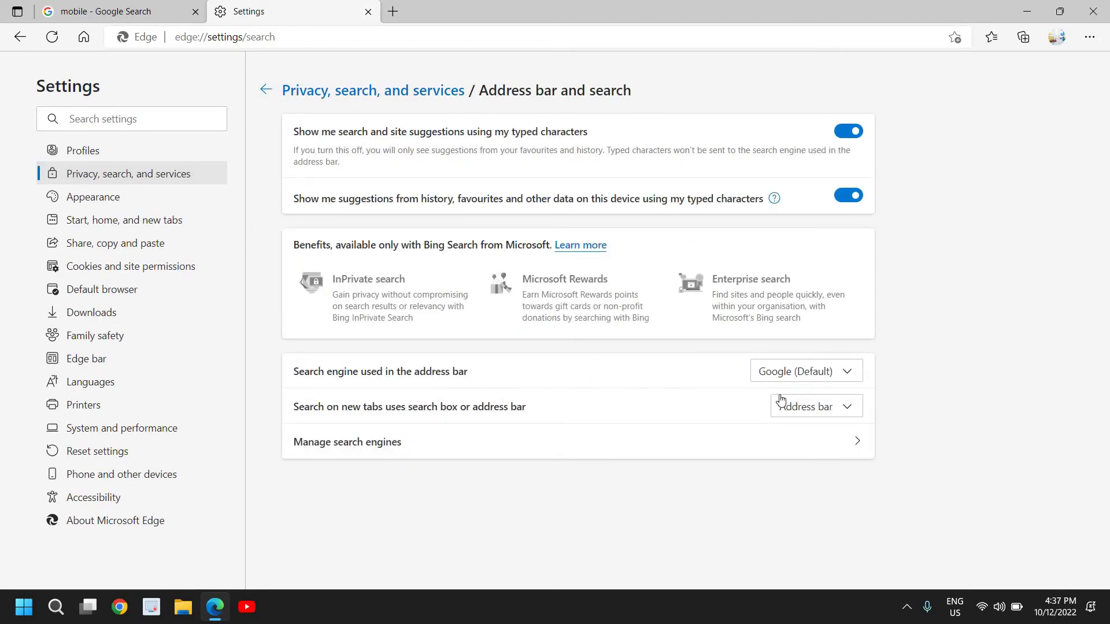
{"action": "left_click", "coordinate": [811, 371]}
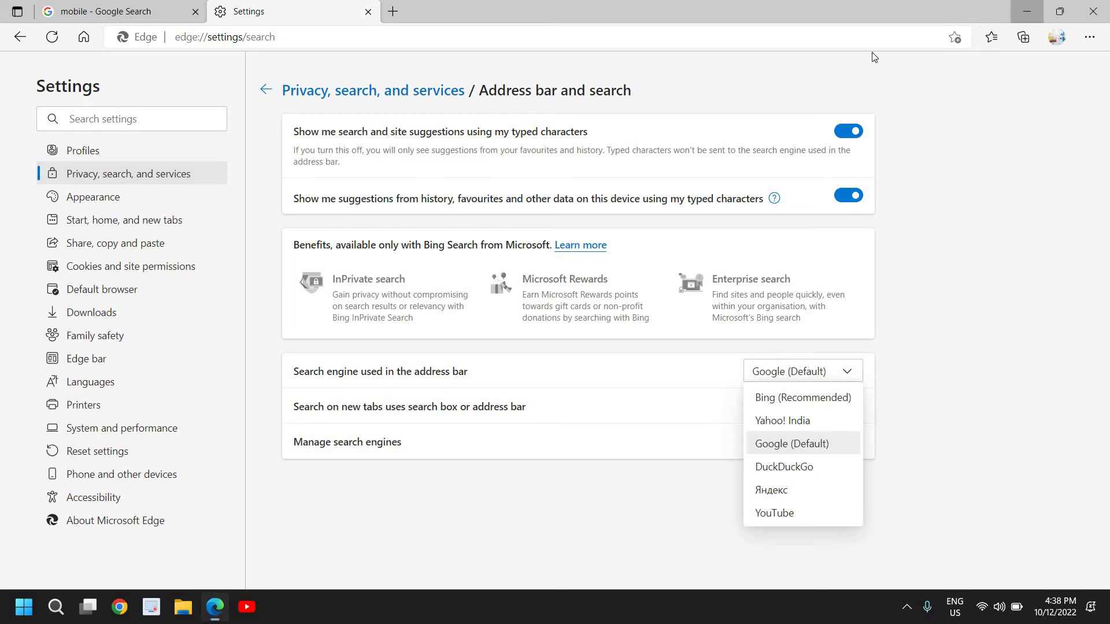
Step: Minimize Edge to leave the Windows desktop showing
{"action": "left_click", "coordinate": [1026, 12]}
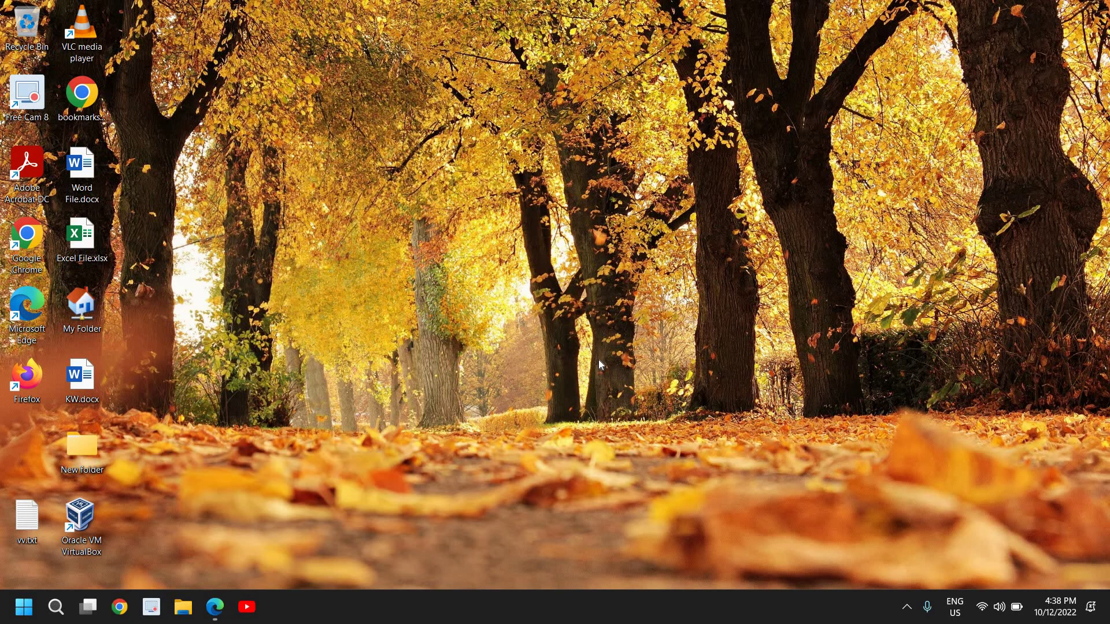